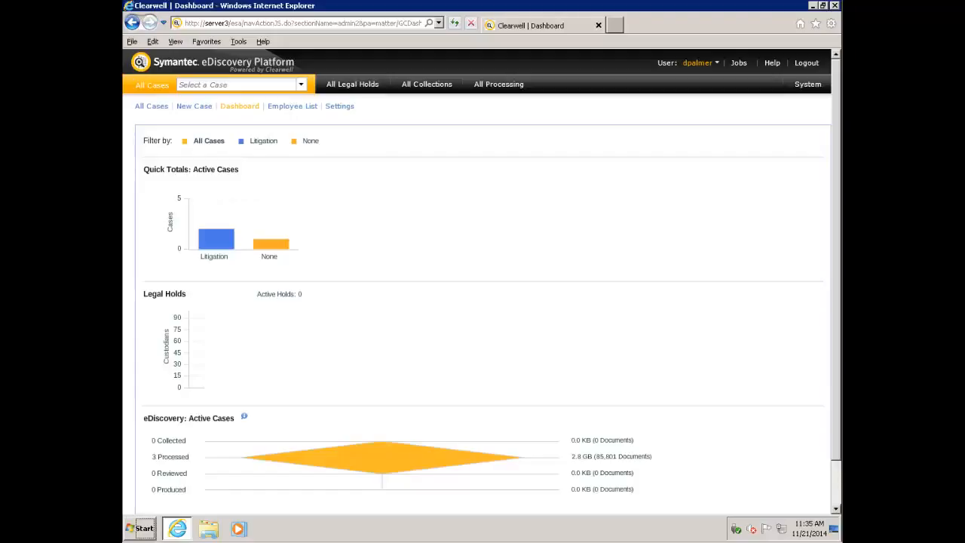
Review the source accounts, sources and destinations configured for all collections
click(428, 86)
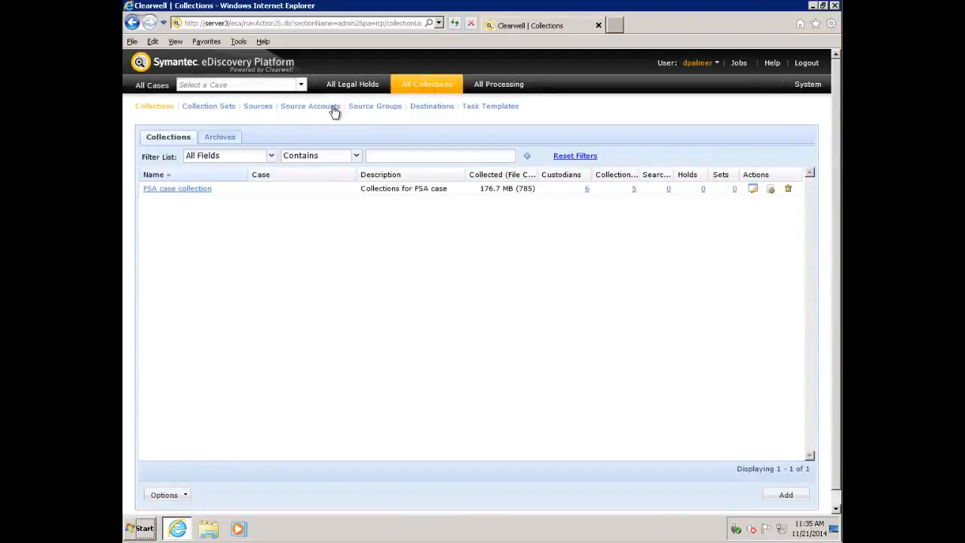
click(322, 108)
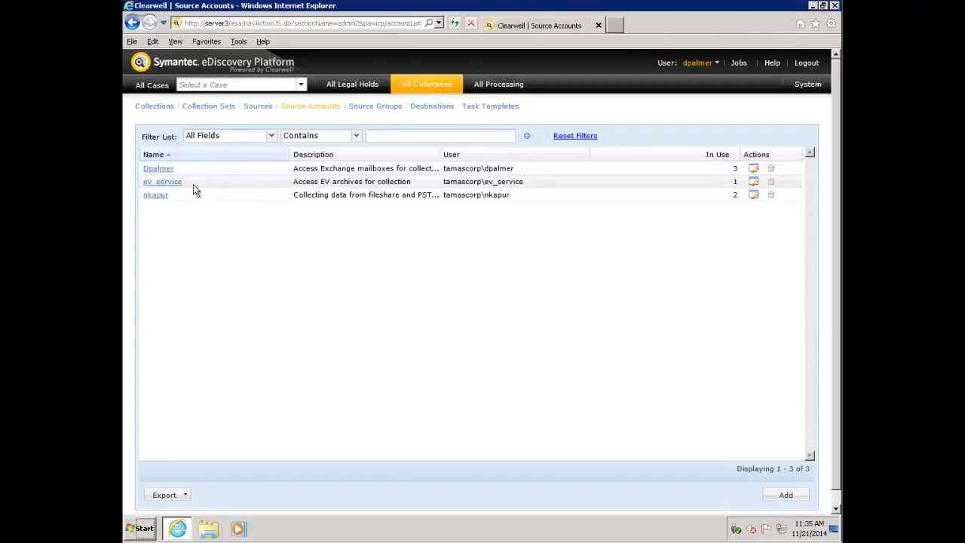
click(260, 108)
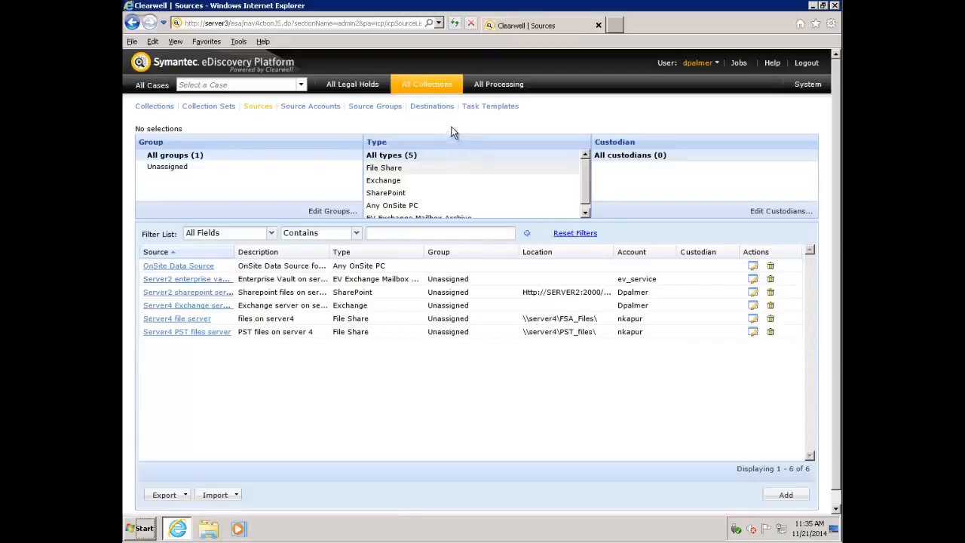
click(438, 108)
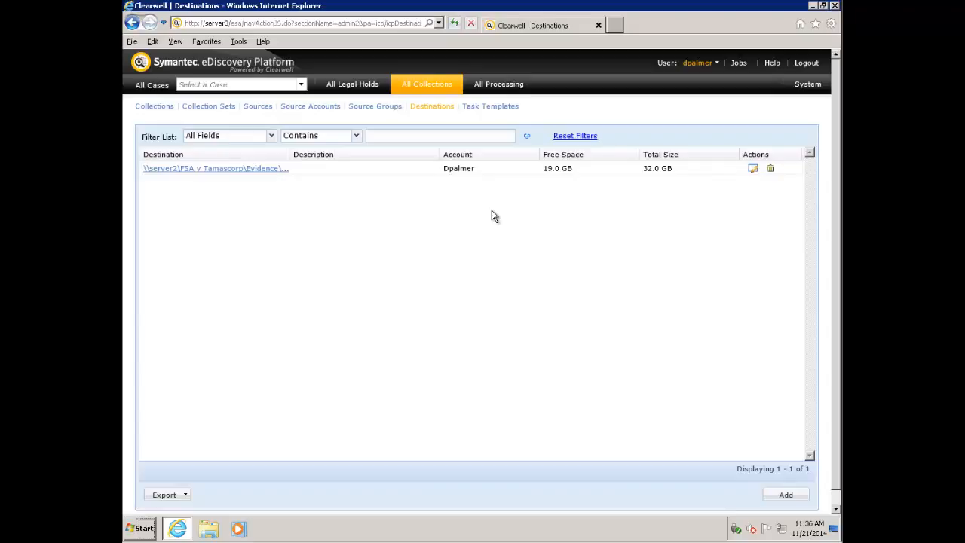
Create a new EV search task in the FSA case collection with the Server2 enterprise vault server as its source
click(162, 107)
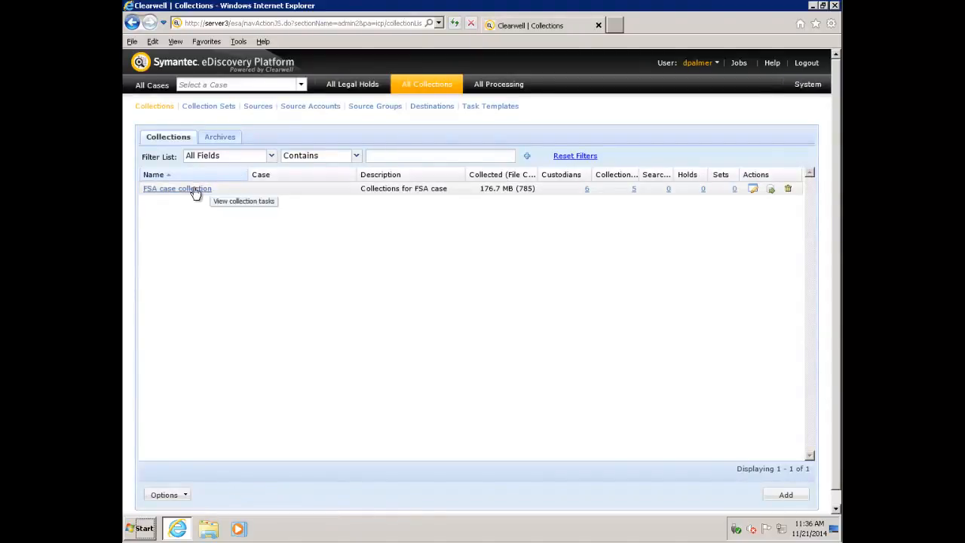
click(195, 193)
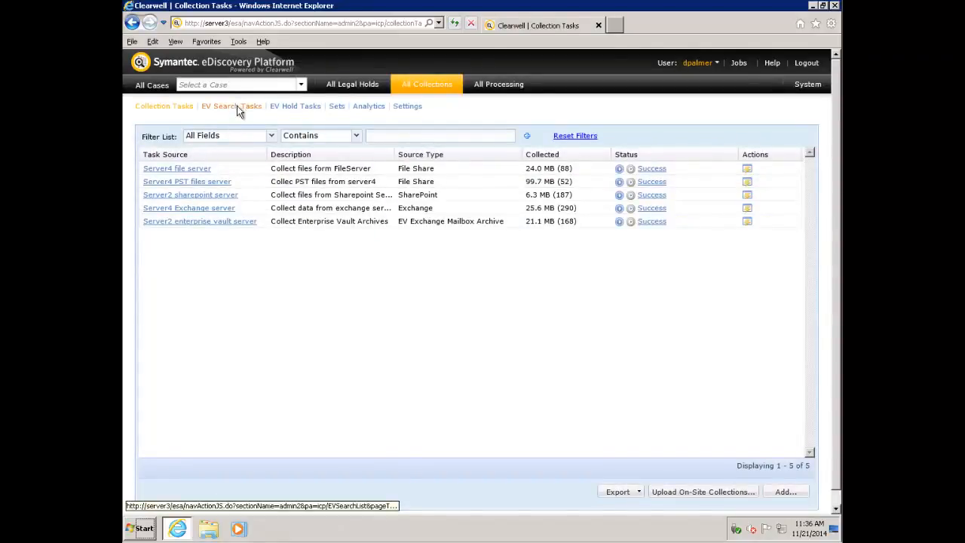
click(237, 106)
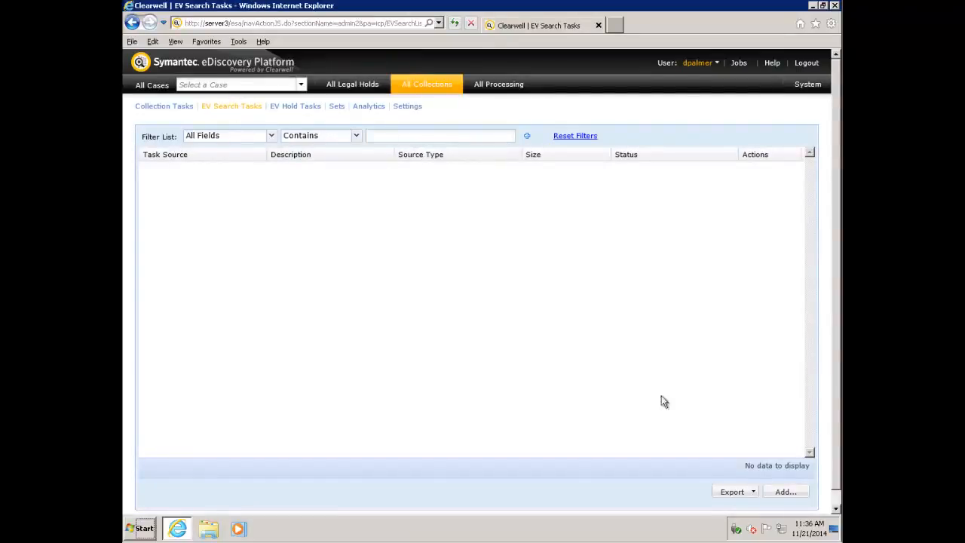
click(793, 493)
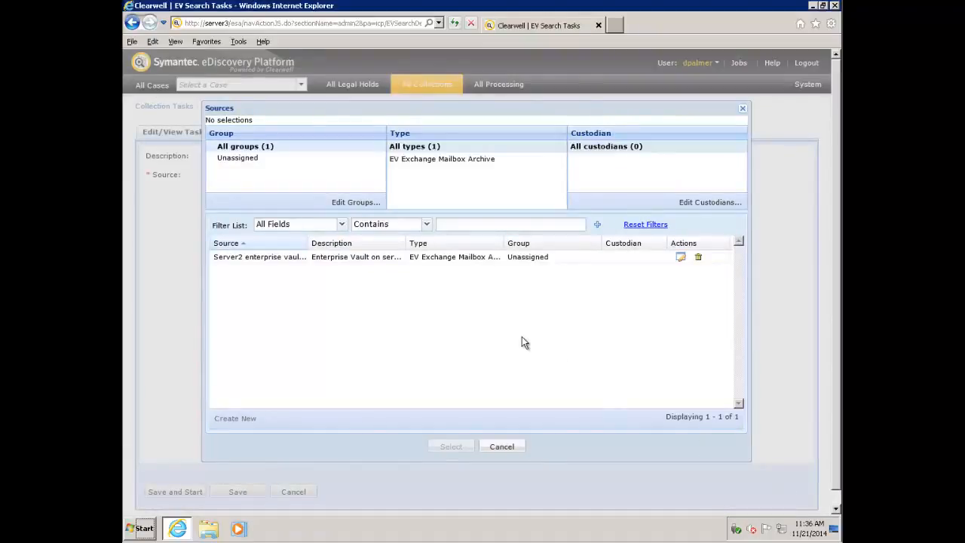
click(289, 259)
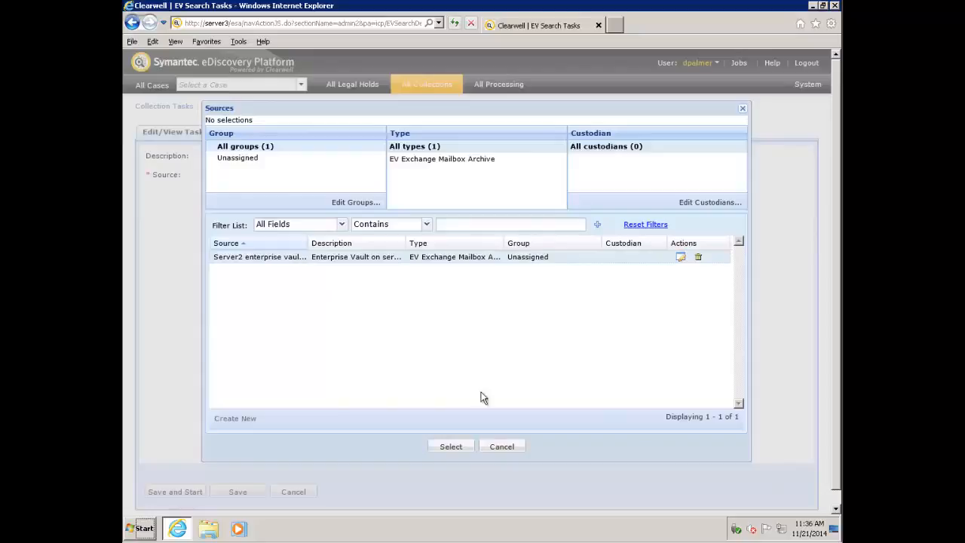
click(456, 447)
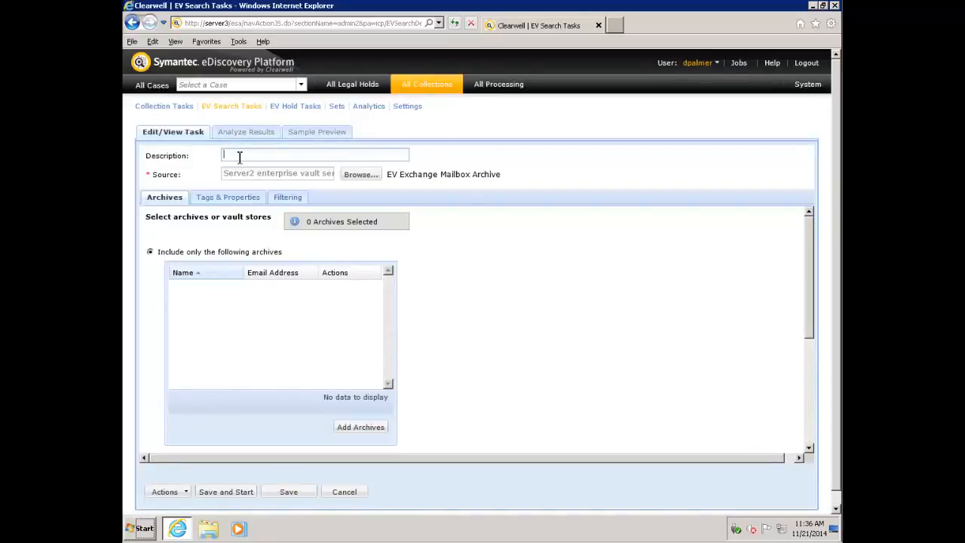
Describe the task as EV Search and include the eight custodians' mailbox archives, filtering the archive list by name
text(EV search)
click(368, 430)
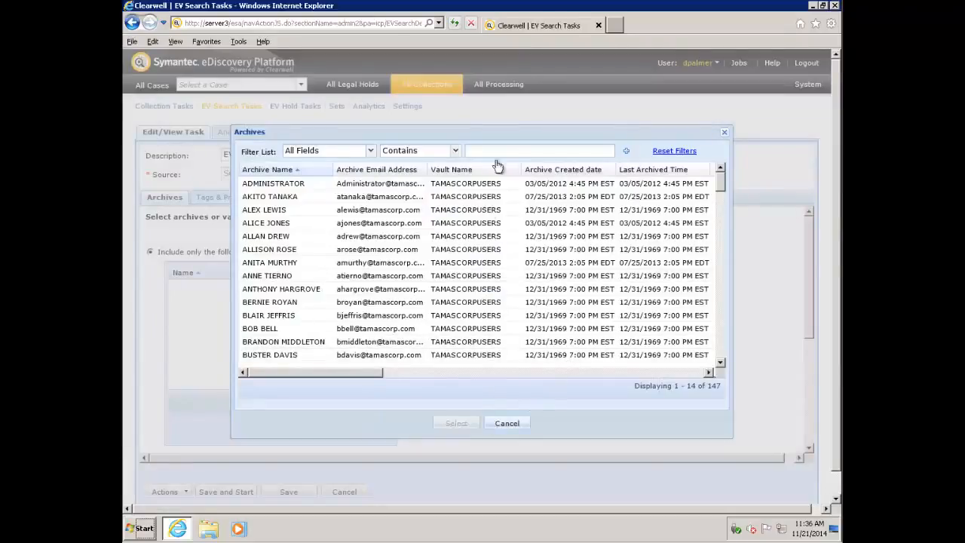
text(graham)
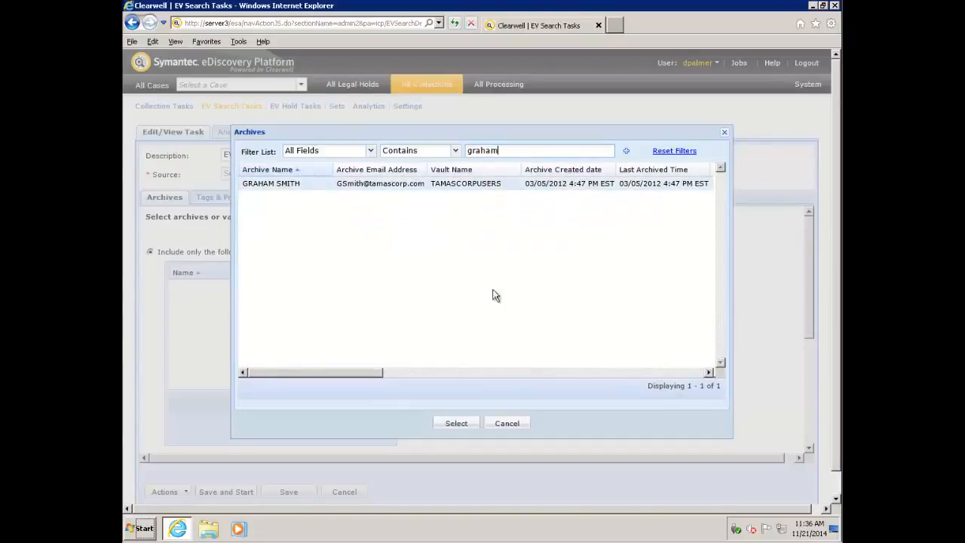
click(460, 424)
click(372, 428)
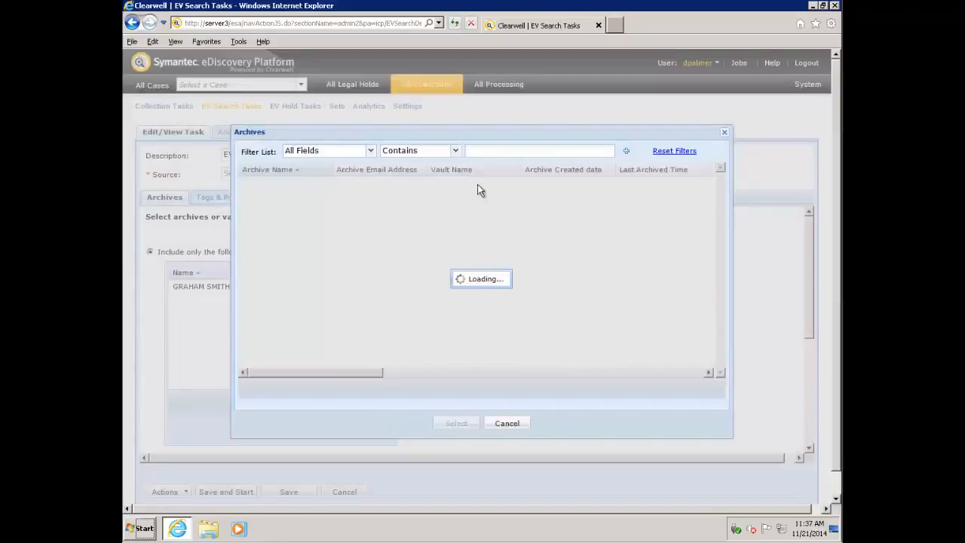
click(484, 151)
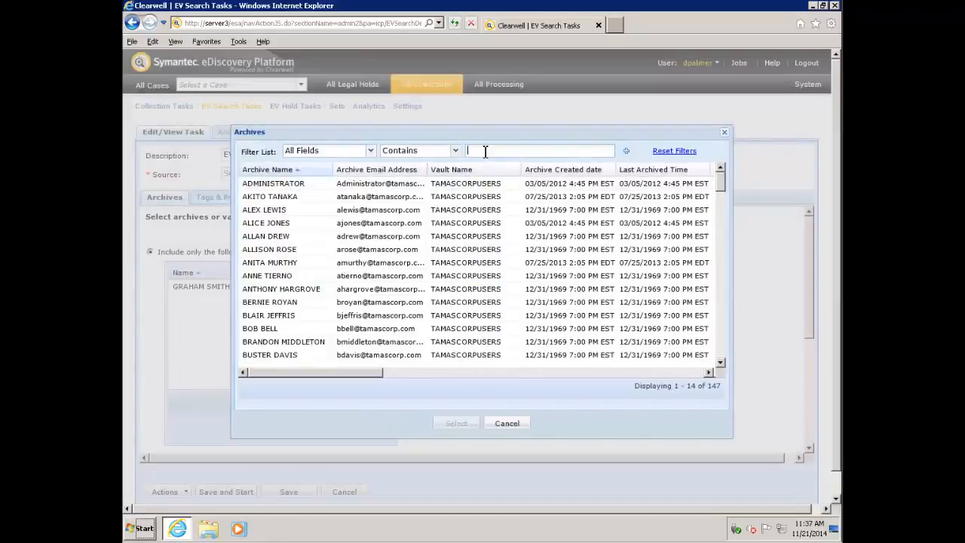
text(Nid)
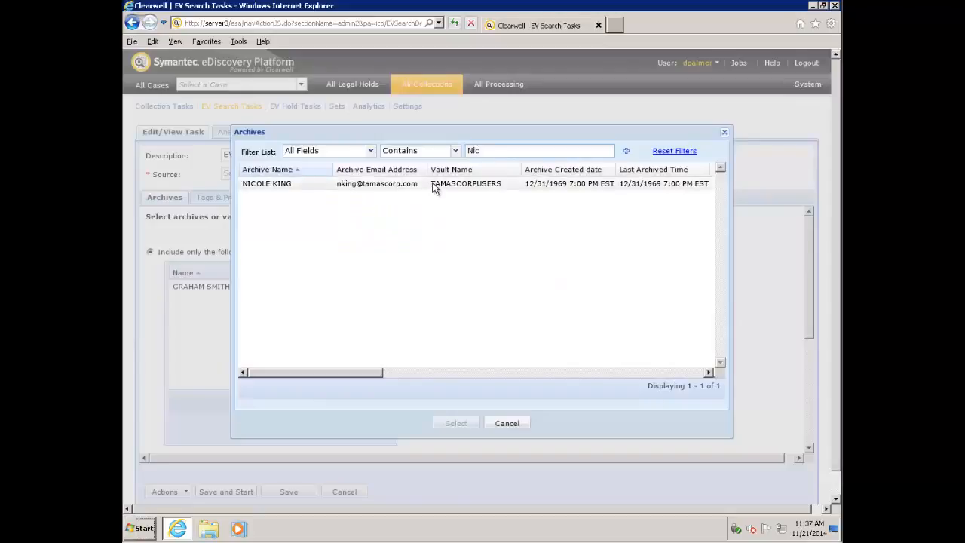
click(456, 423)
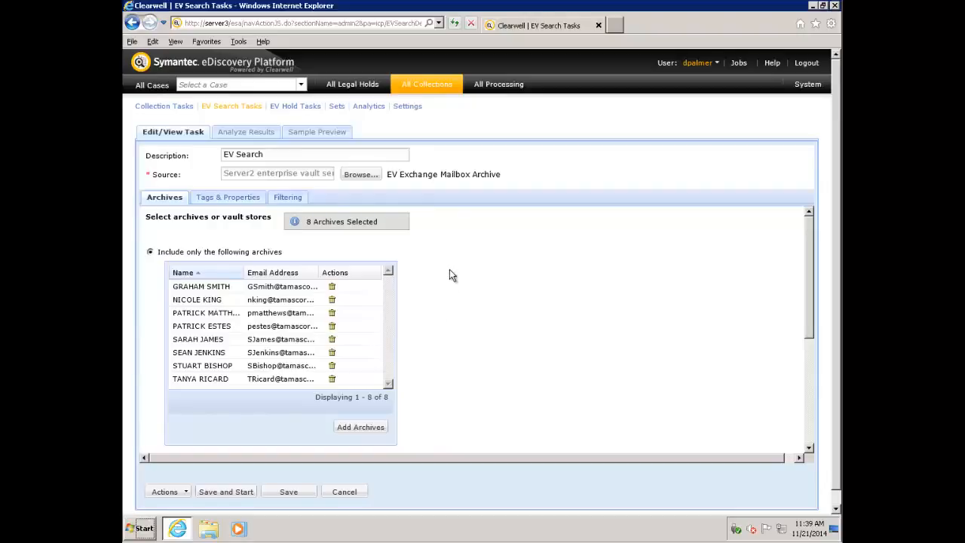
Review the task's filtering options for sender/recipient, date, traits and keywords
click(286, 198)
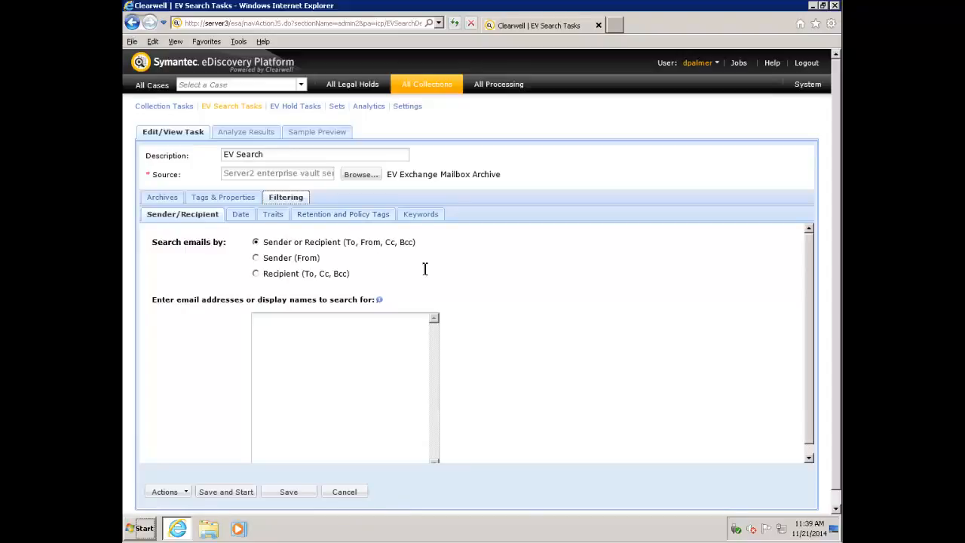
click(241, 217)
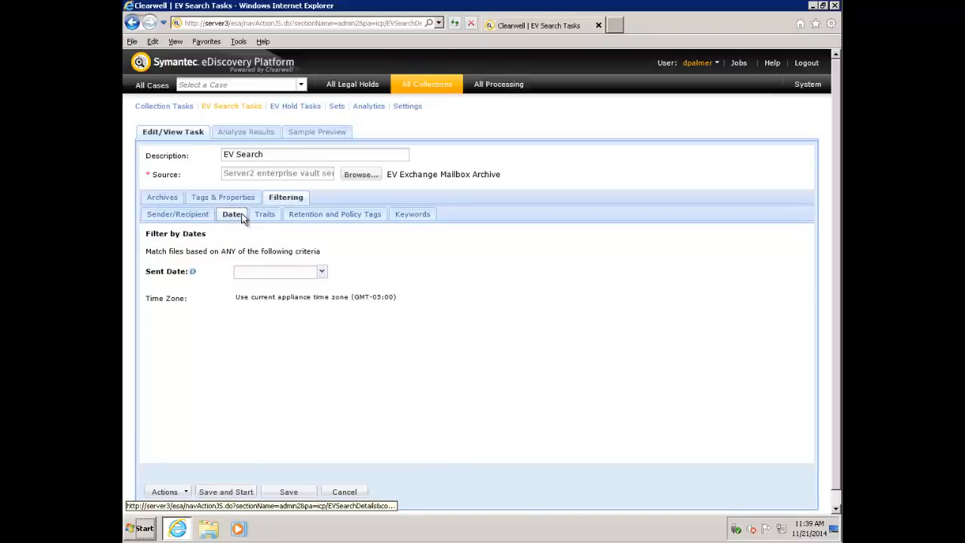
click(265, 217)
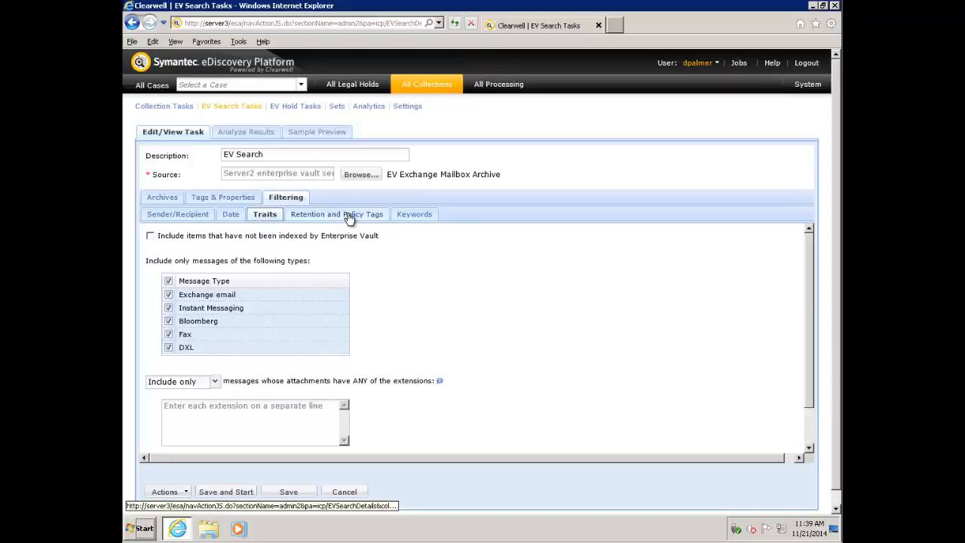
click(412, 218)
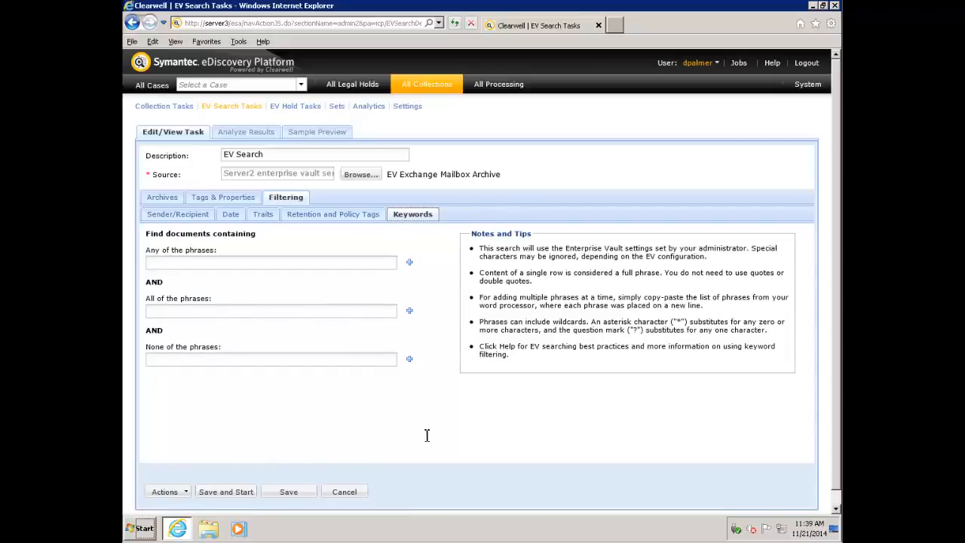
Save the EV Search task, start it and check its progress in the jobs list
click(291, 493)
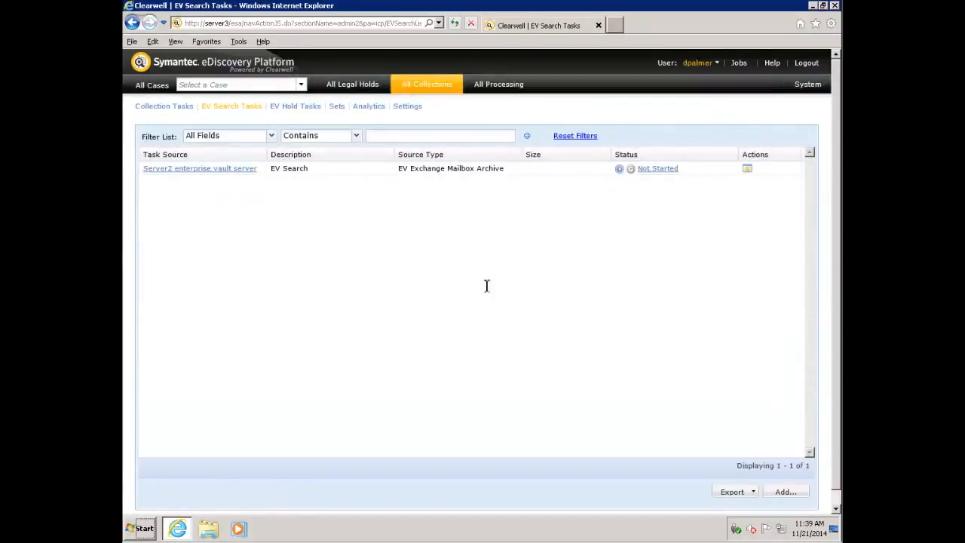
click(619, 170)
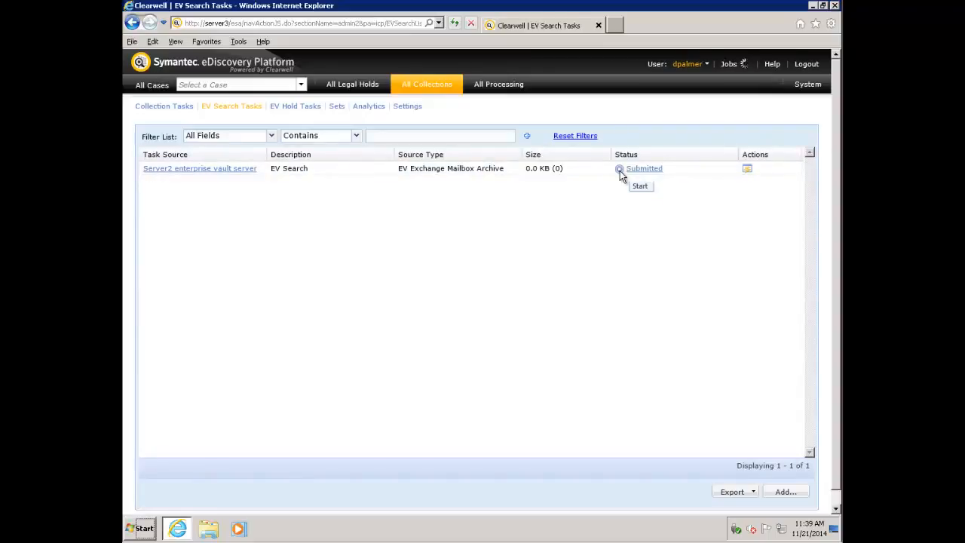
click(728, 66)
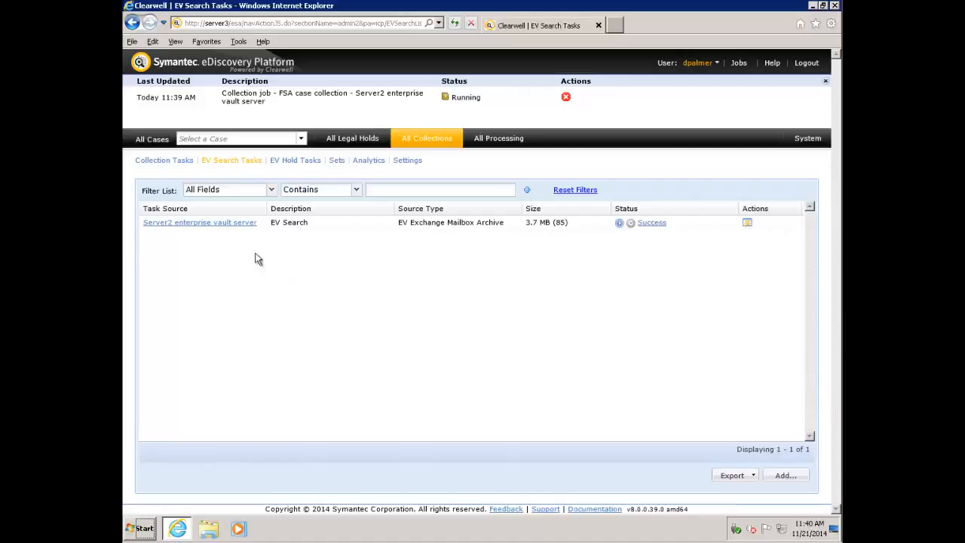
Open the EV Search task's results and examine the search size and document count per custodian in the chart
click(230, 223)
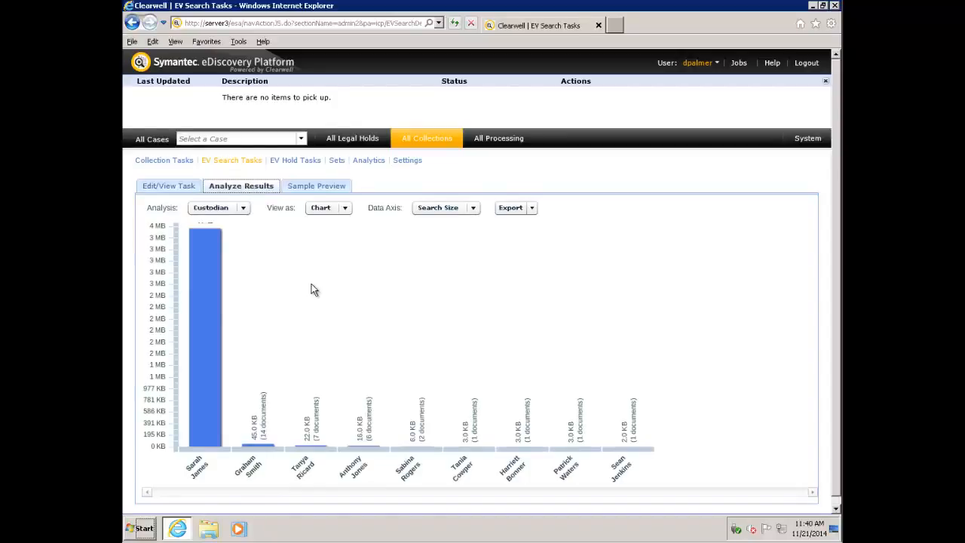
mouse_move(212, 308)
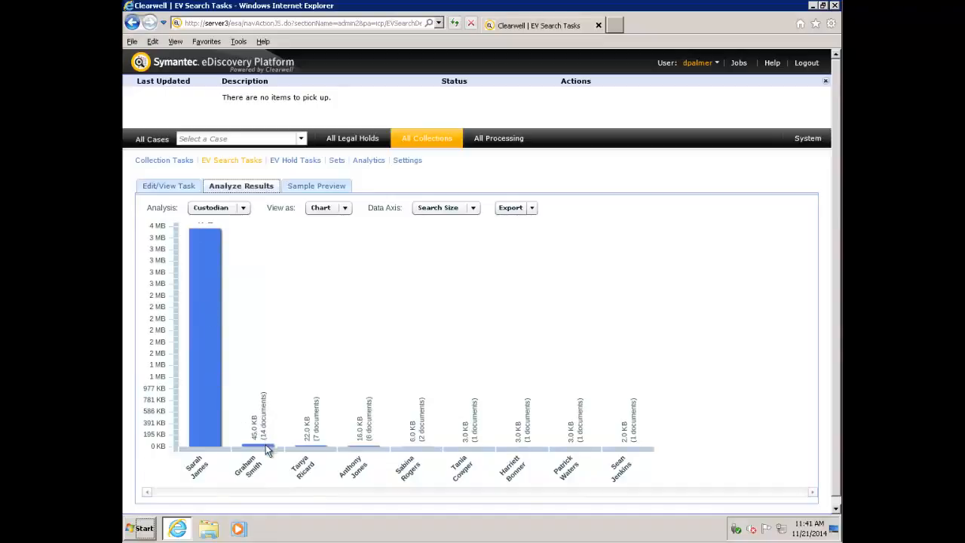
mouse_move(266, 446)
mouse_move(365, 447)
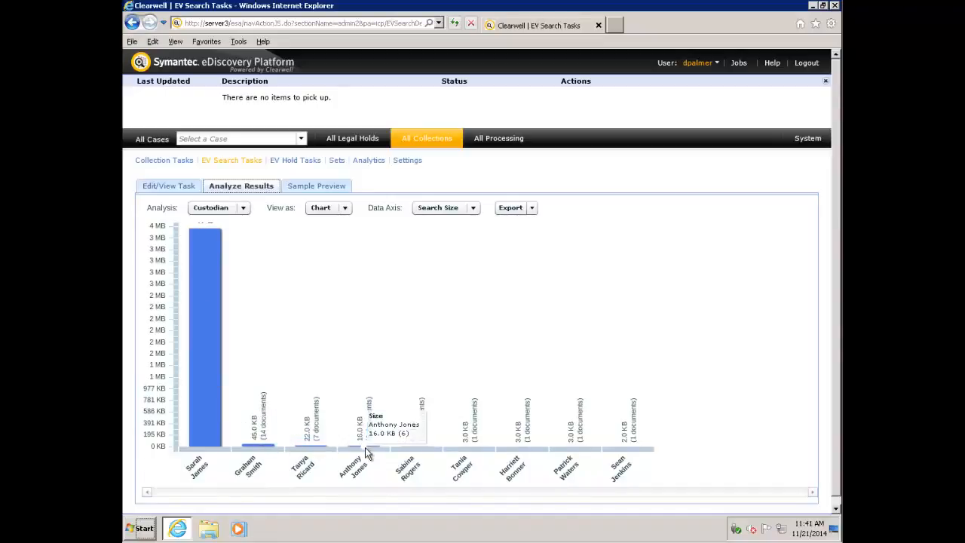
Analyze the search results by Timeline and check the available date groupings, keeping Month
click(243, 209)
click(233, 234)
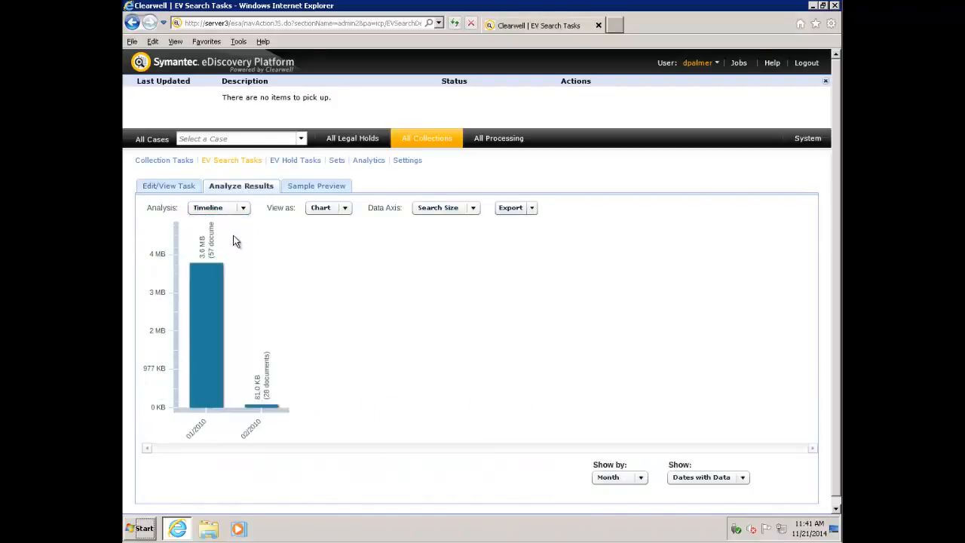
click(642, 478)
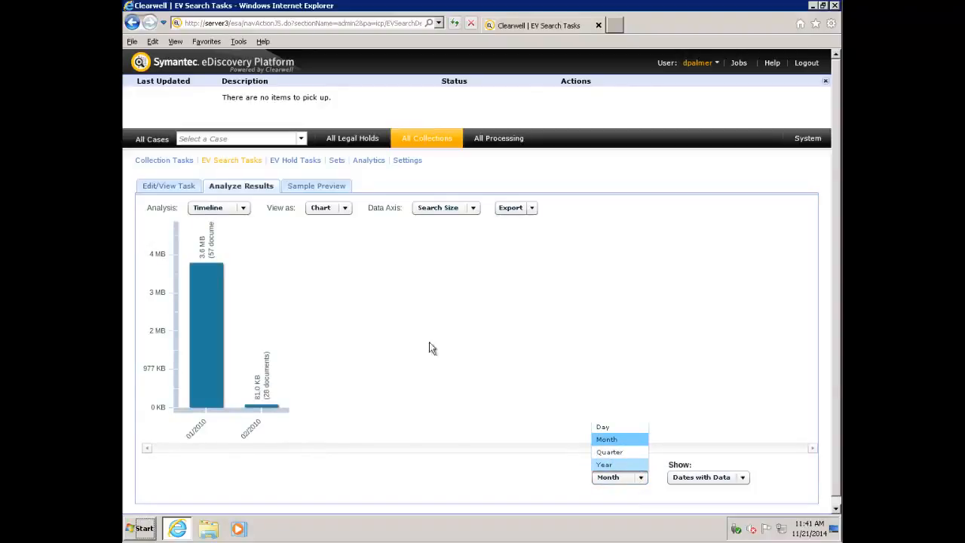
click(390, 310)
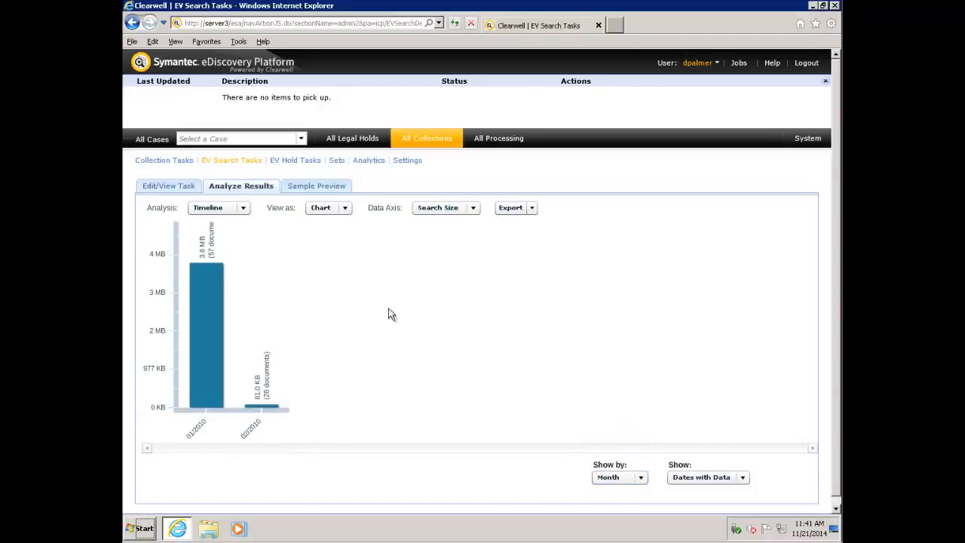
Show the results as a table, check the export formats and set the analysis to Custodian
click(344, 209)
click(332, 236)
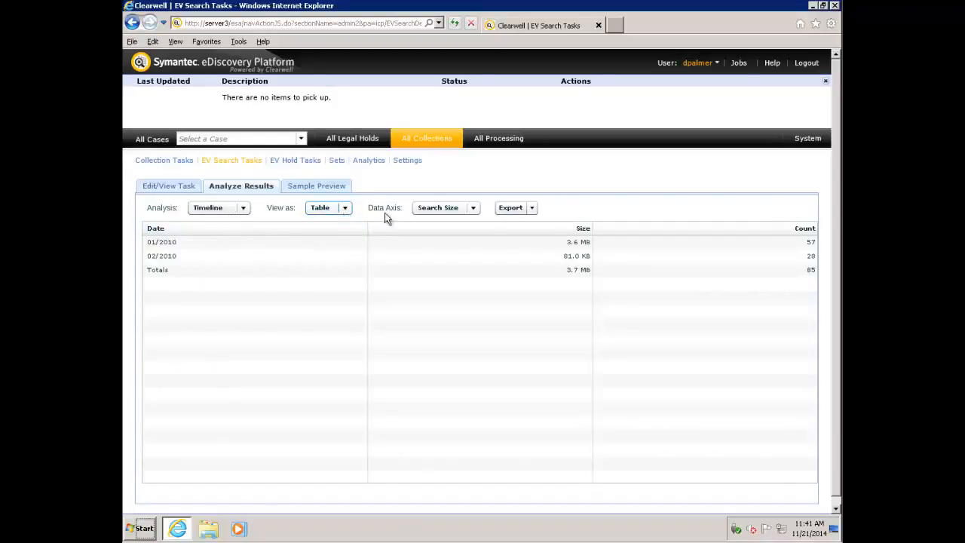
click(531, 208)
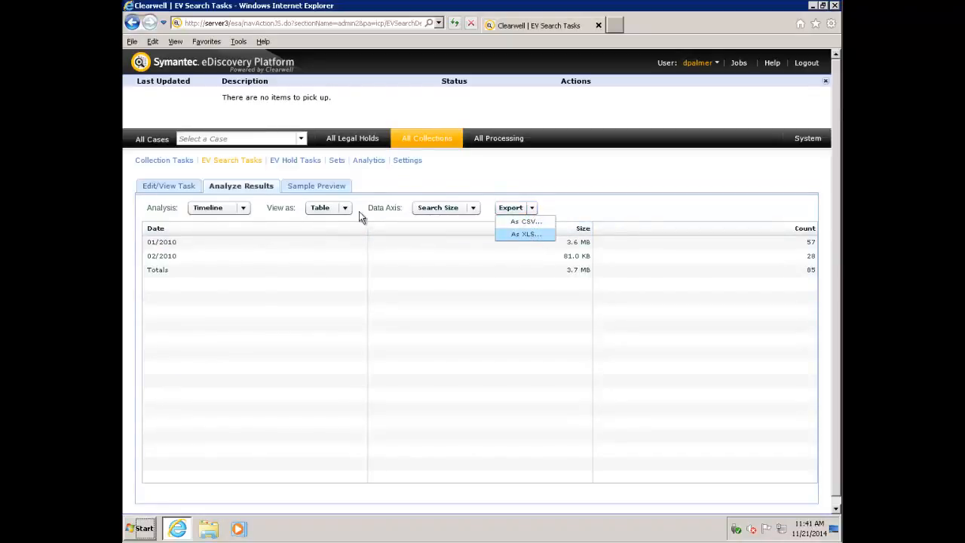
click(243, 208)
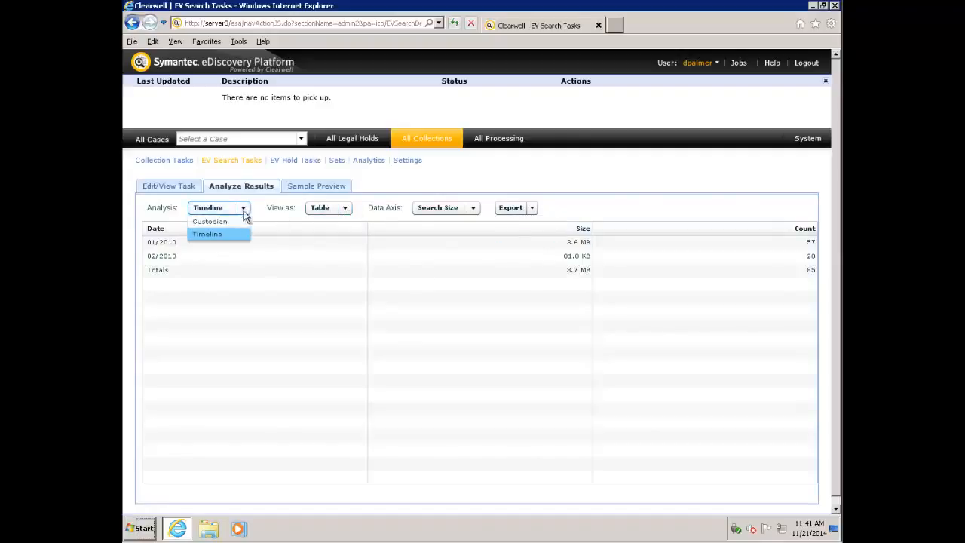
click(232, 223)
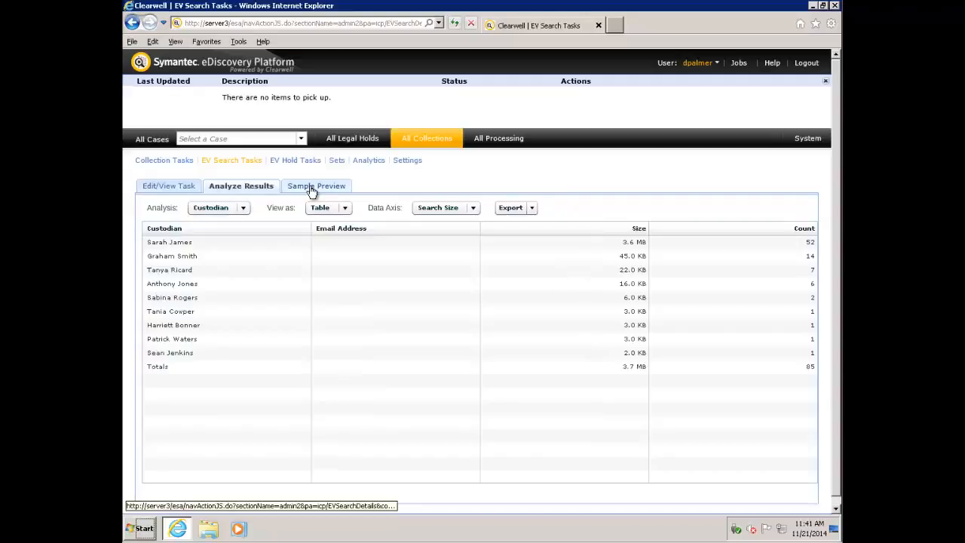
Open the sample preview of the search results and look through the found emails and their attachments
click(310, 186)
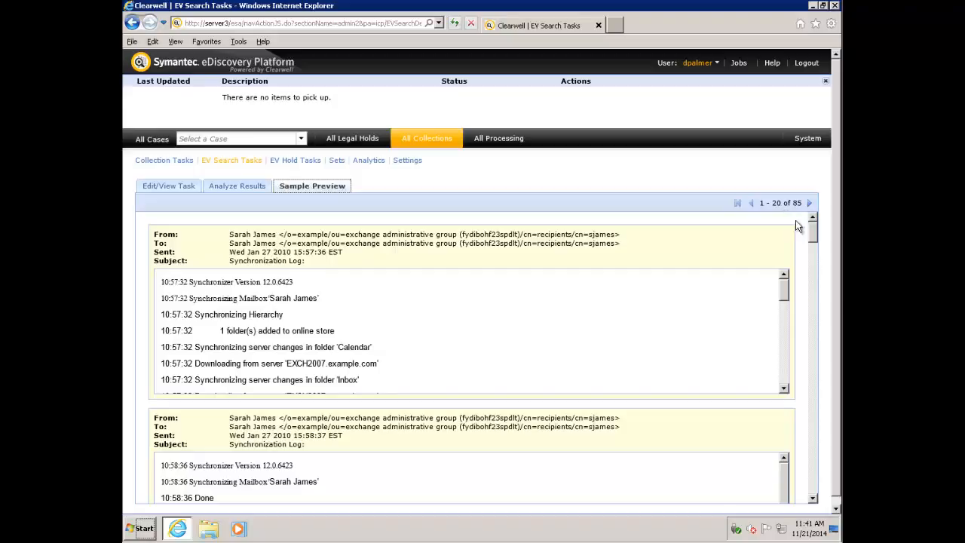
drag(814, 237, 824, 430)
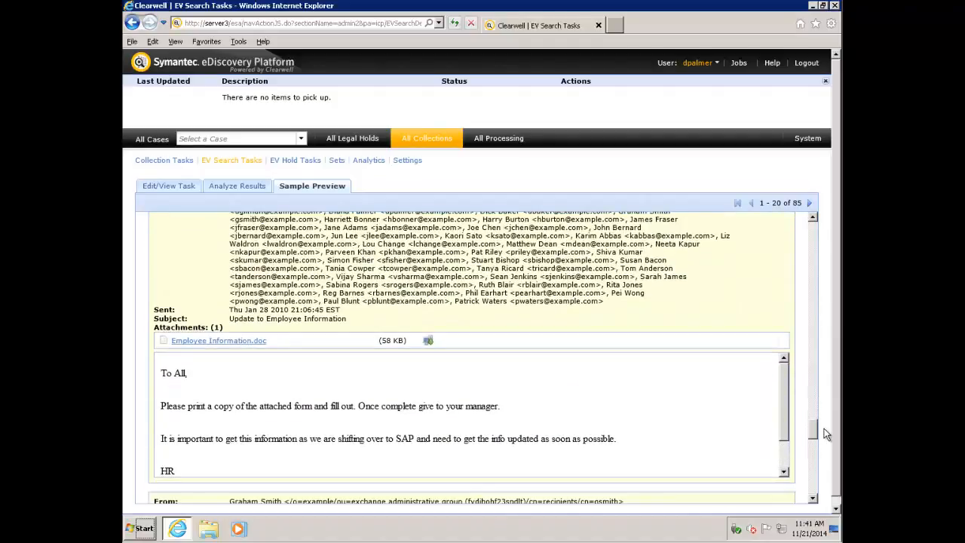
View the Employee Information.doc attachment in the browser and check its download save options, cancelling the download
click(428, 343)
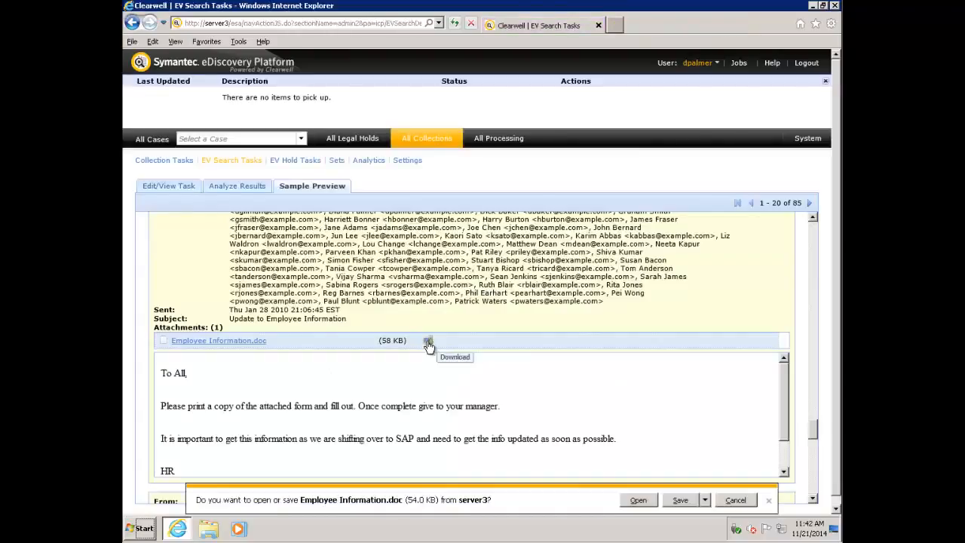
click(704, 500)
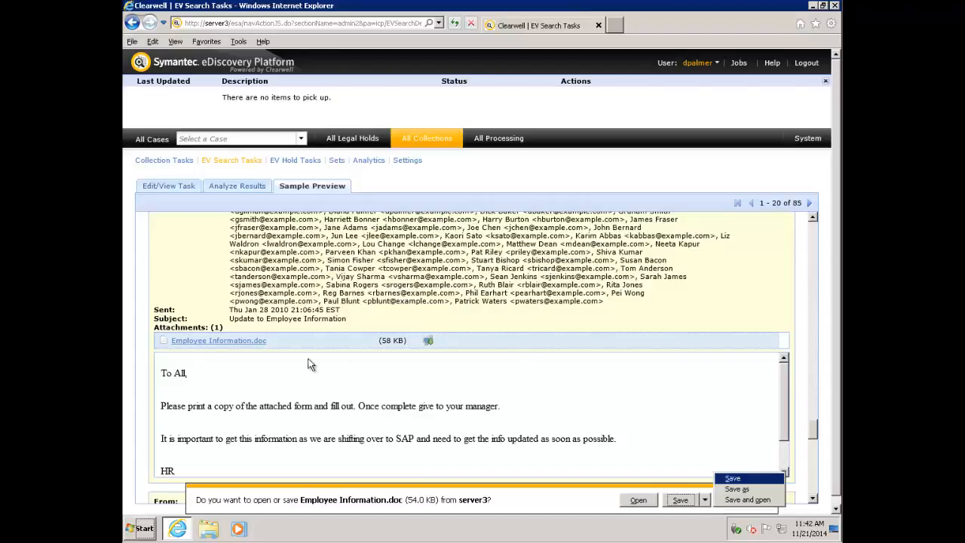
click(237, 342)
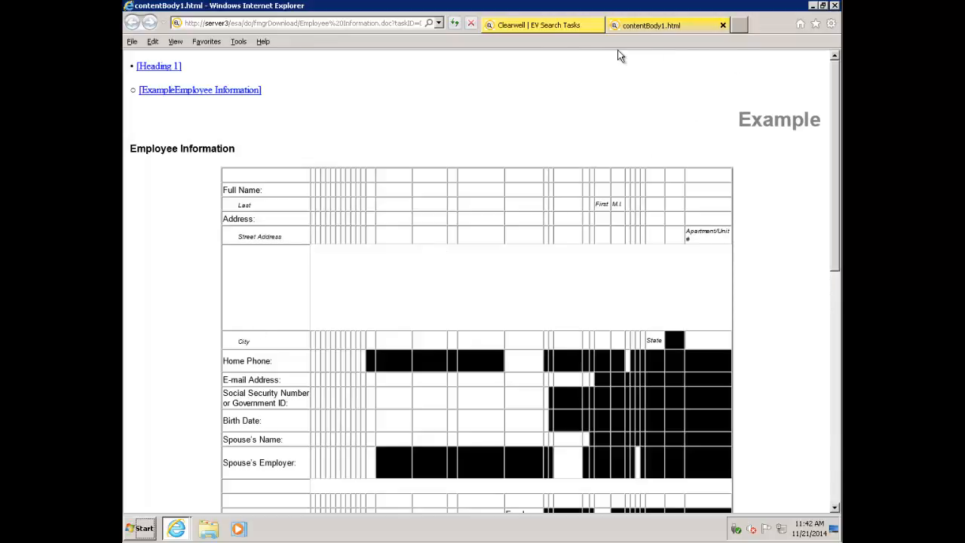
click(555, 24)
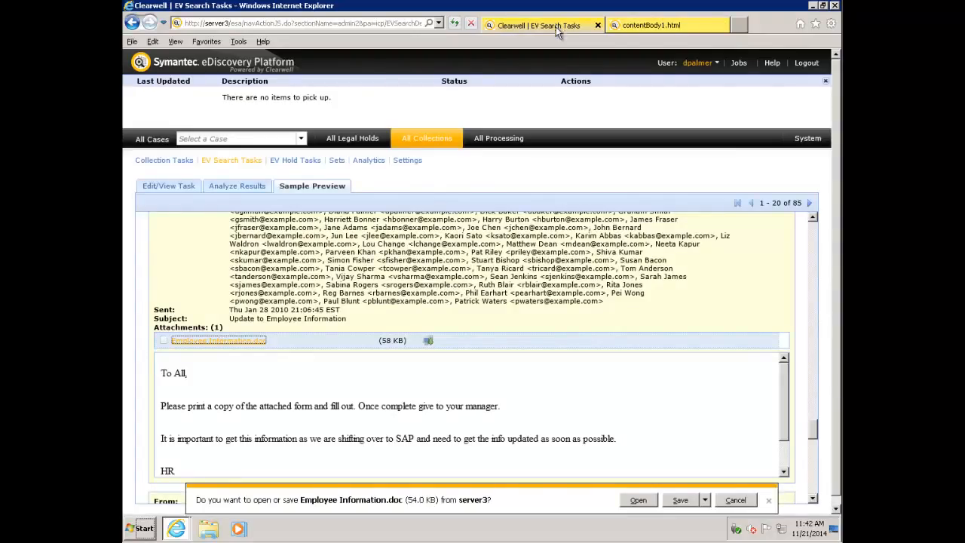
click(735, 500)
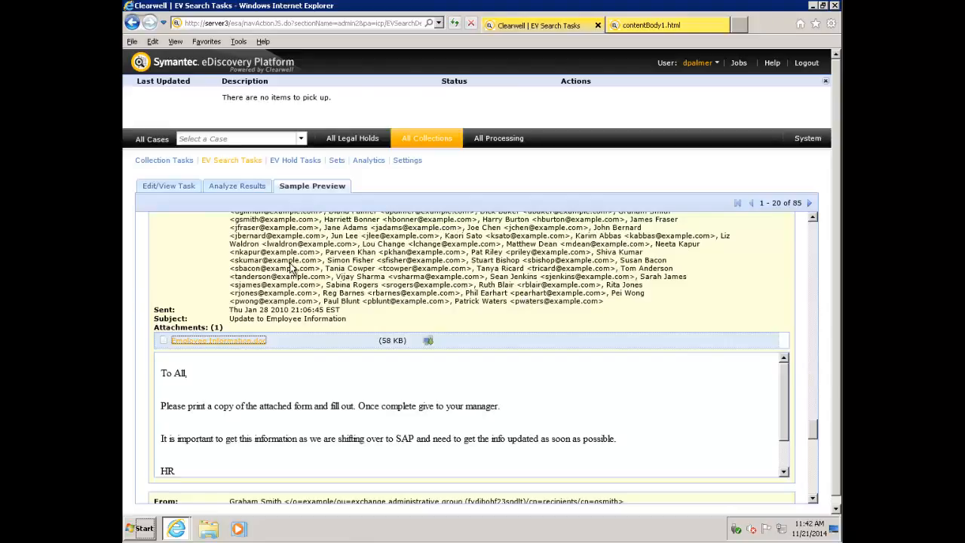
Copy the EV Search task as a collection task and save it after checking its sender/recipient filtering and selected archives
click(236, 163)
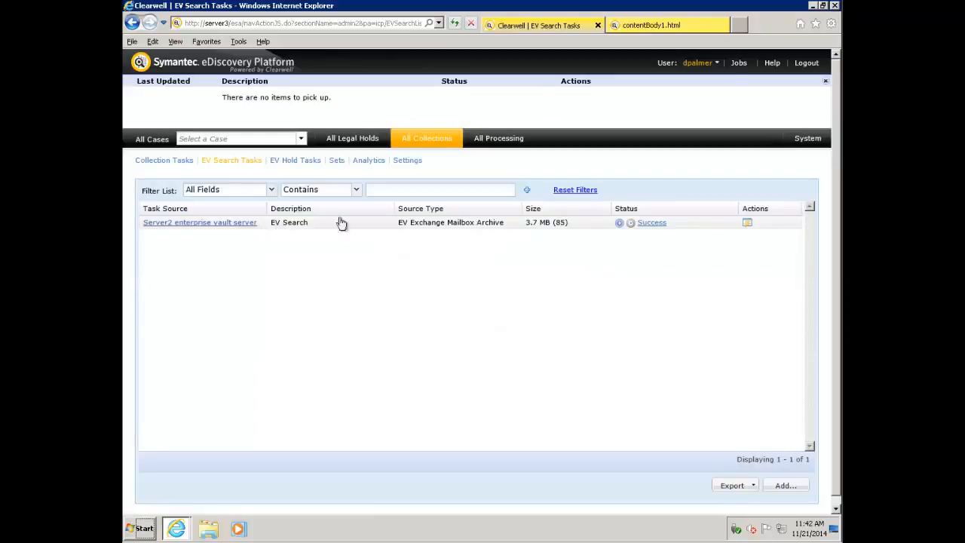
click(750, 228)
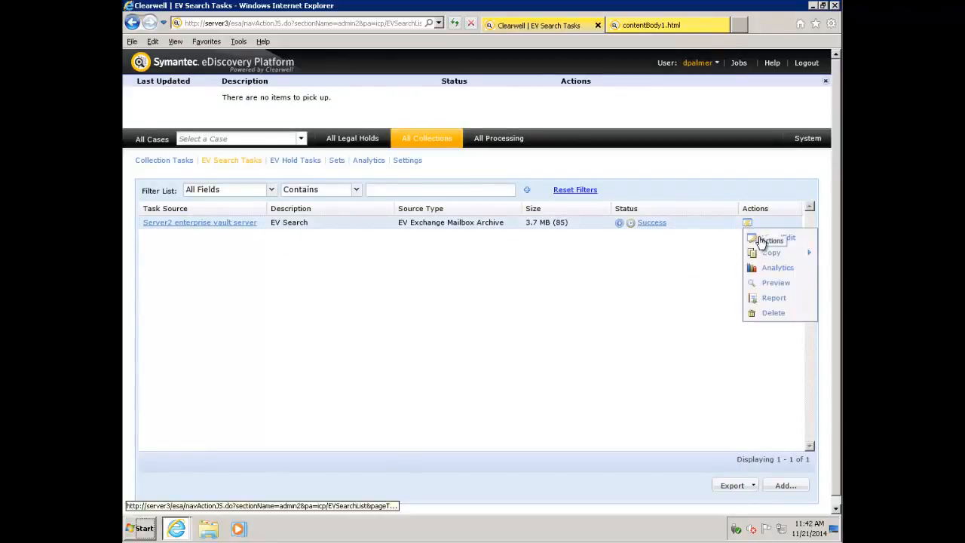
mouse_move(771, 256)
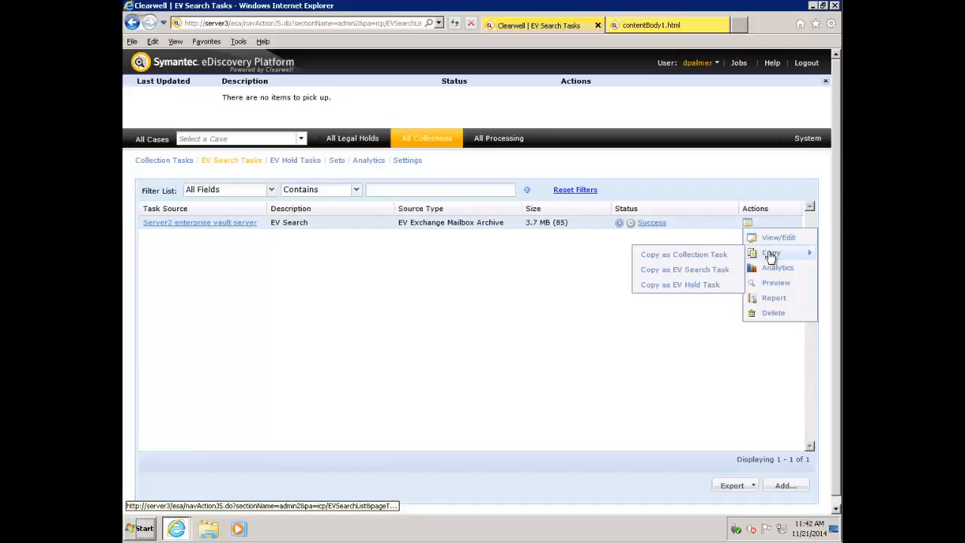
click(706, 259)
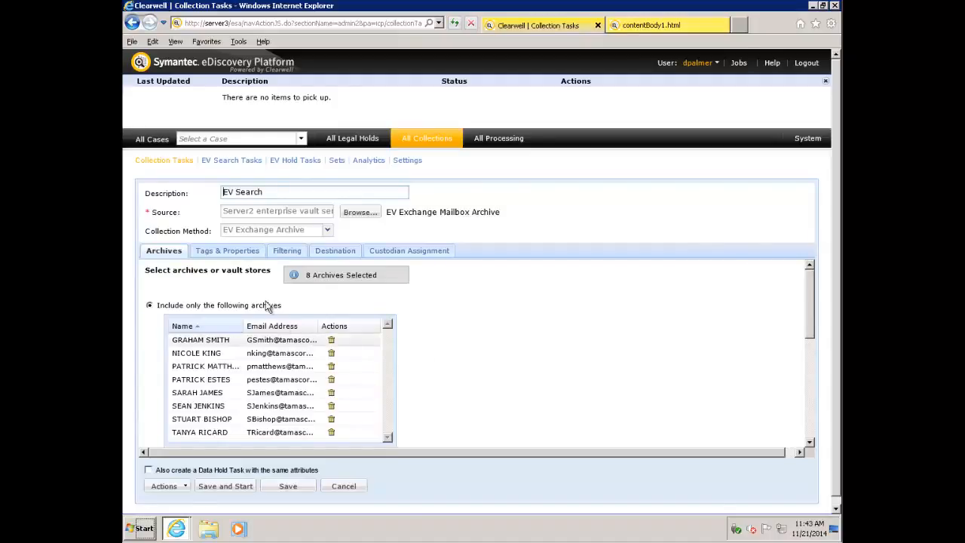
click(287, 255)
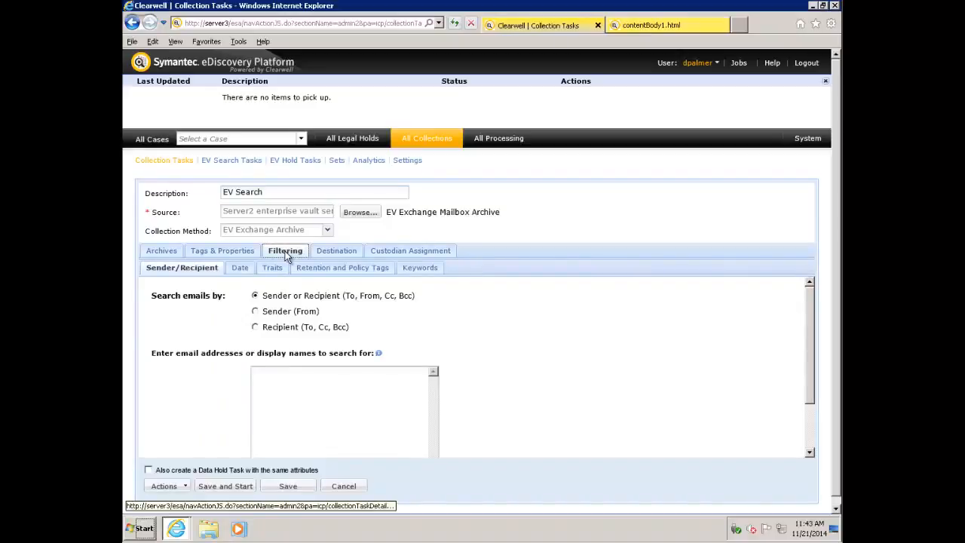
click(161, 252)
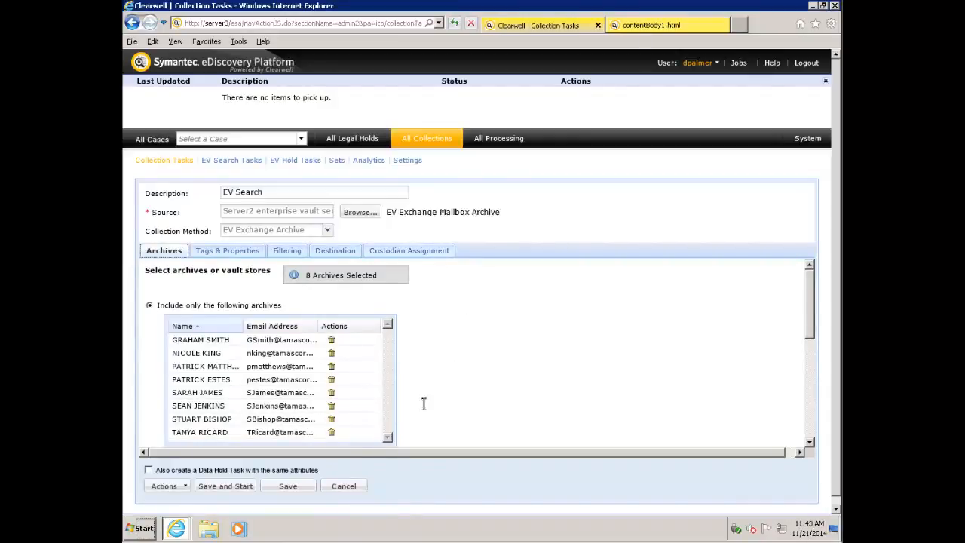
click(291, 488)
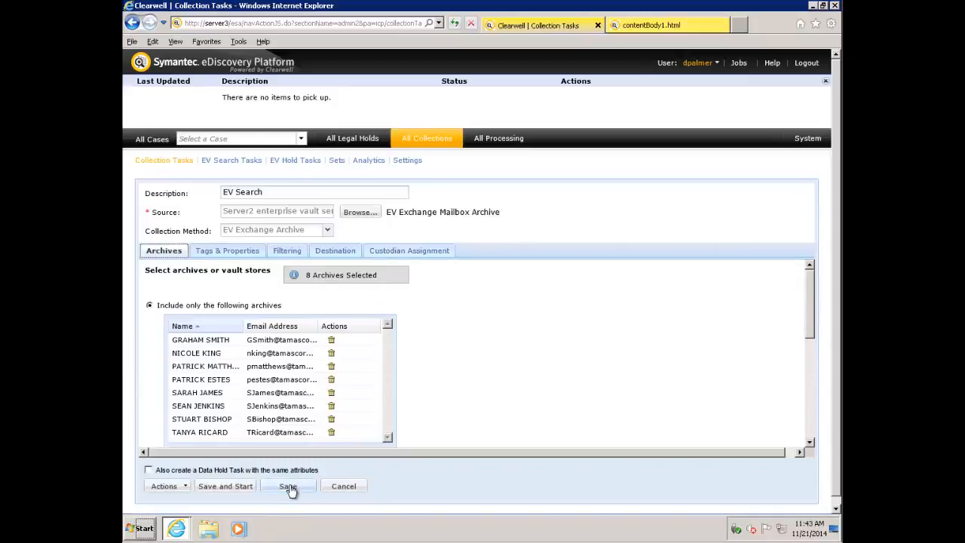